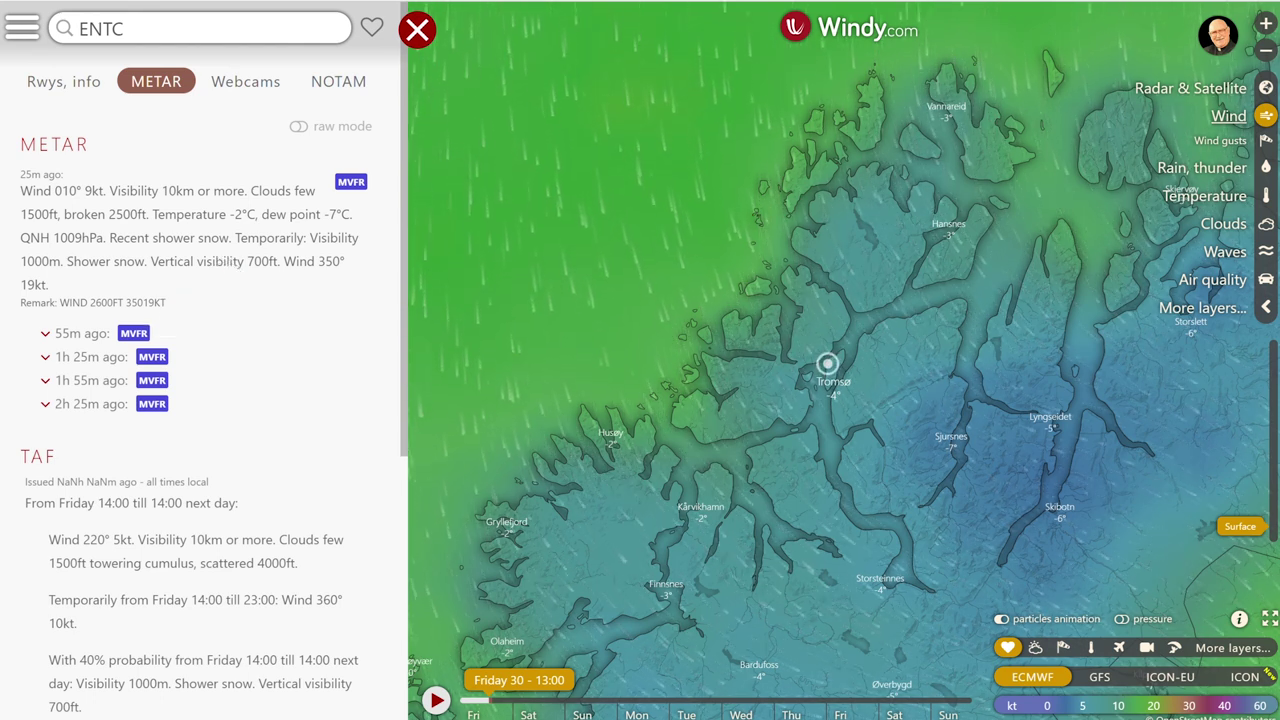
View the runway information for Tromsø Airport (ENTC), and return to its METAR report
click(63, 81)
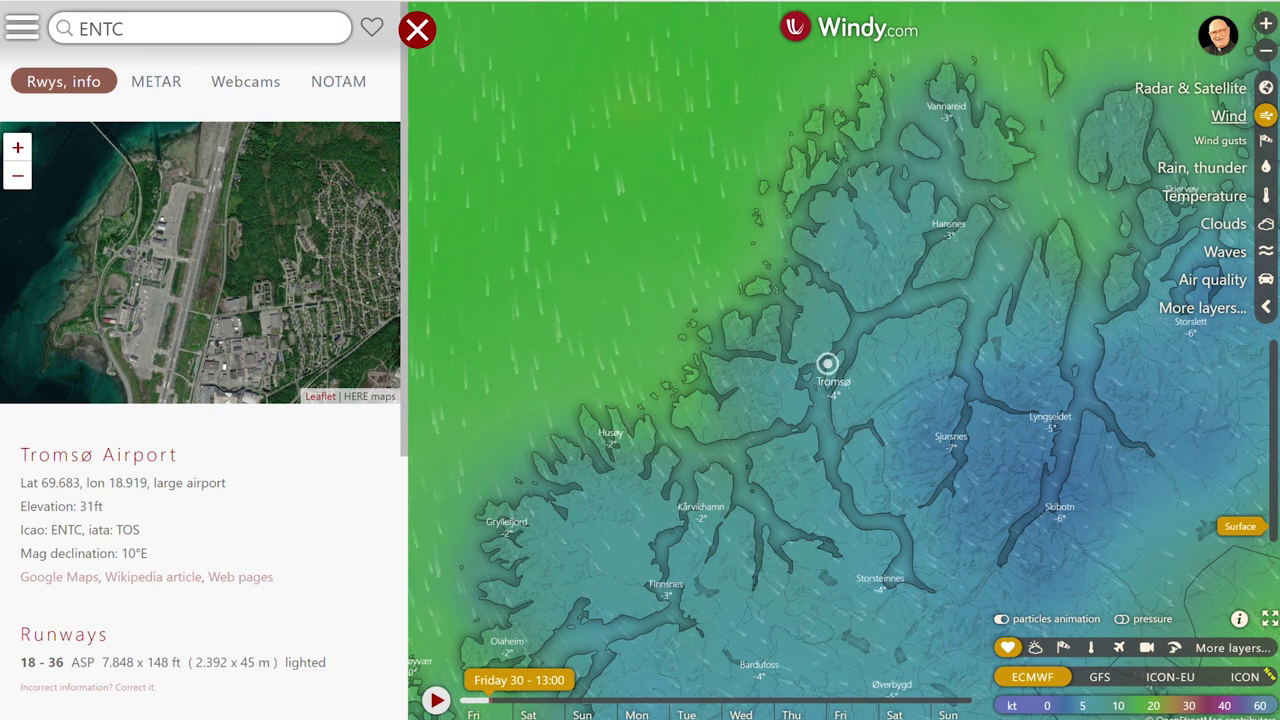
click(156, 81)
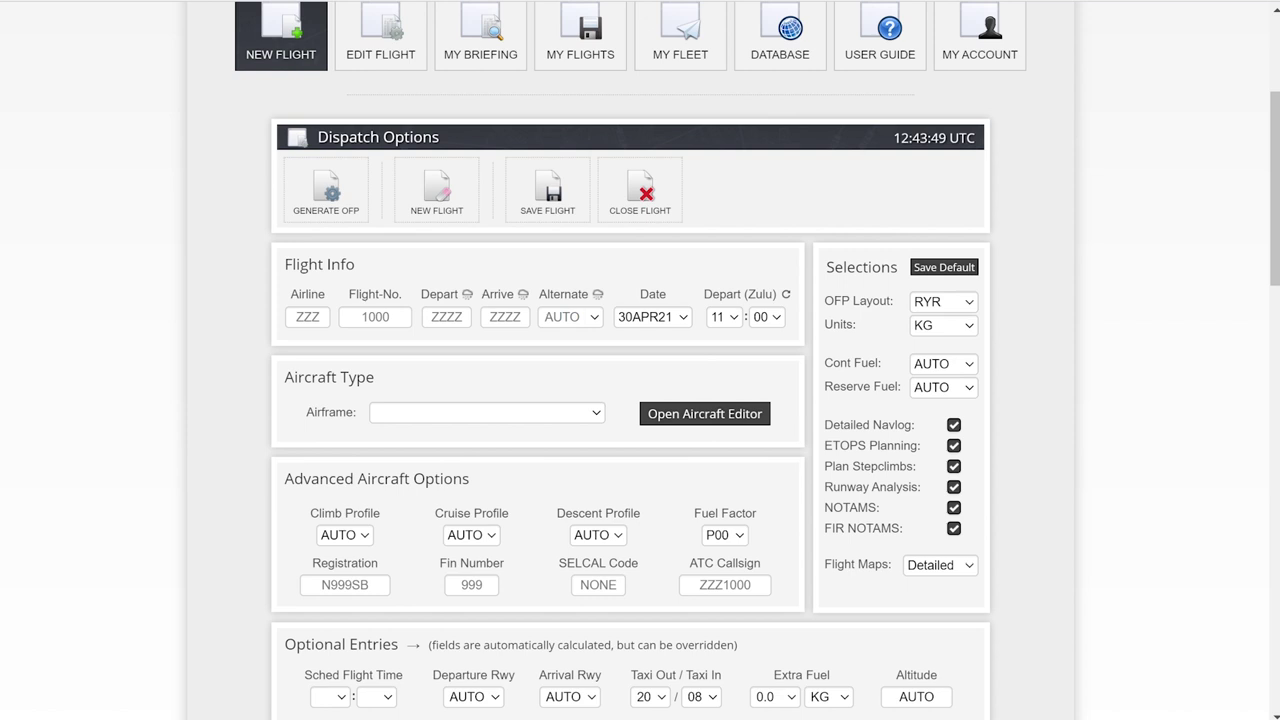
In SimBrief's new flight form, enter airline RYR, flight number 186, departure ENVA and arrival ENTC
scroll(640, 360, down, 1)
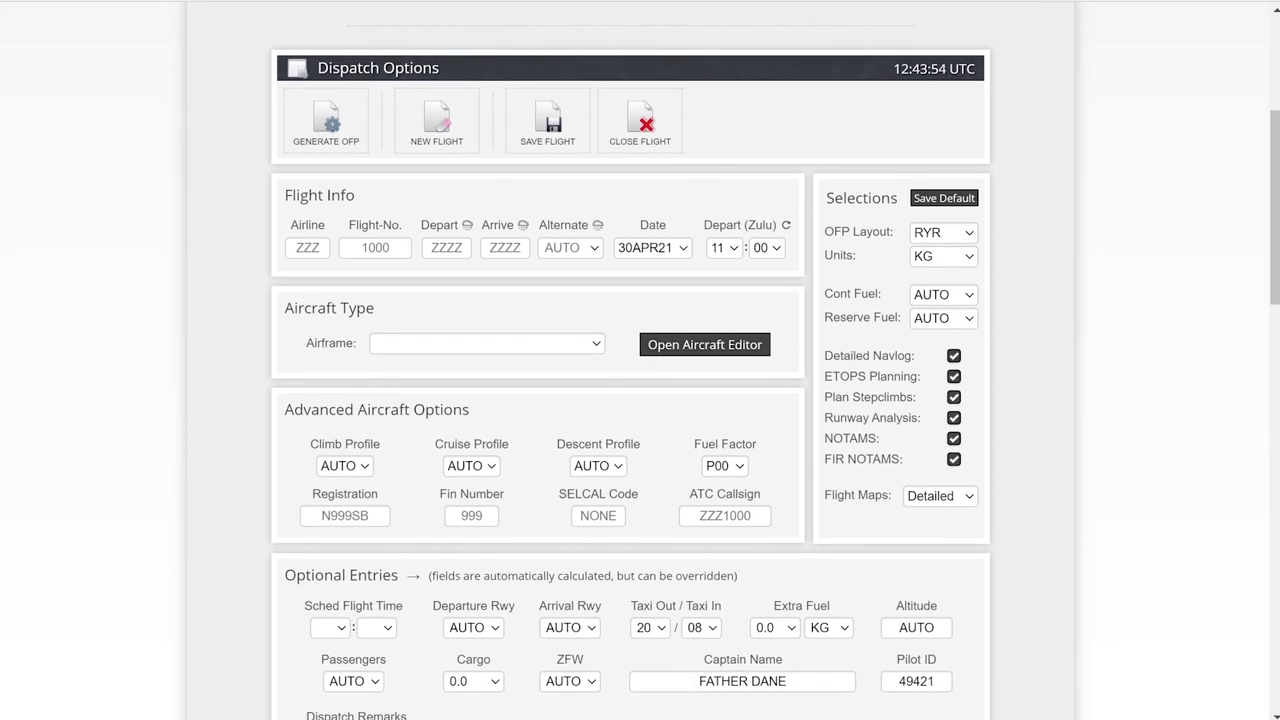
text(RYR)
key(Tab)
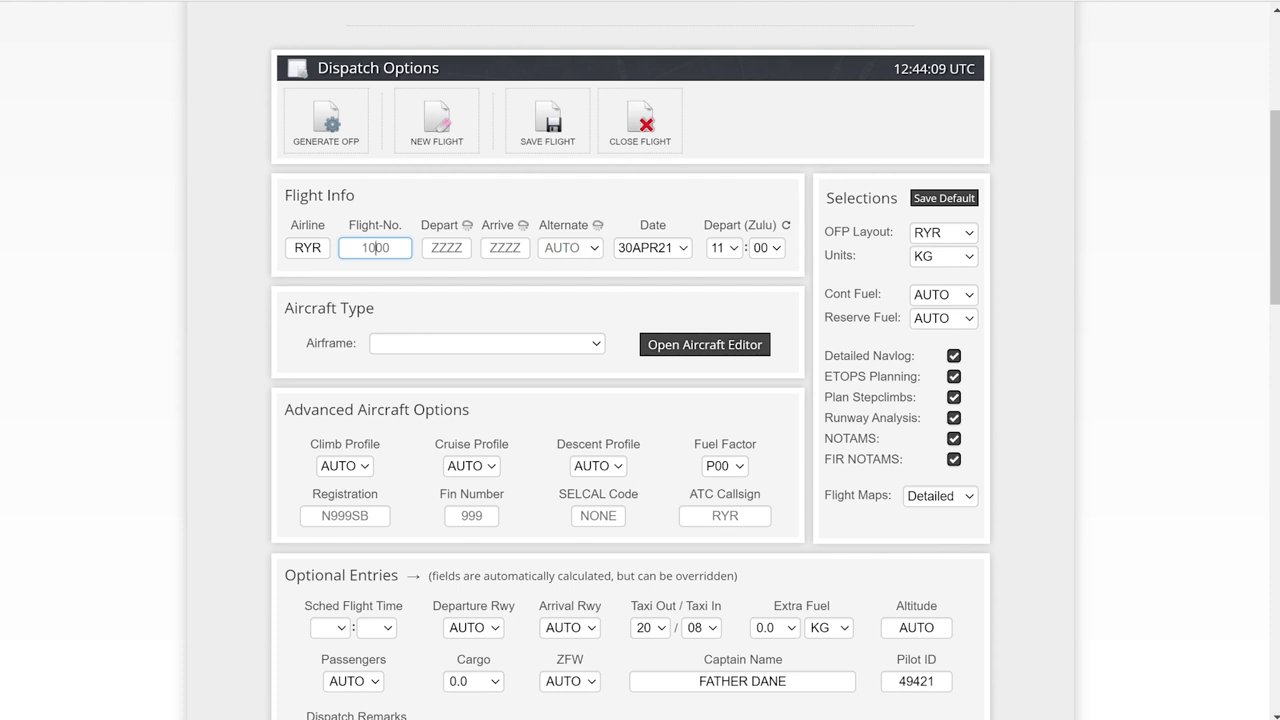
text(186)
key(Tab)
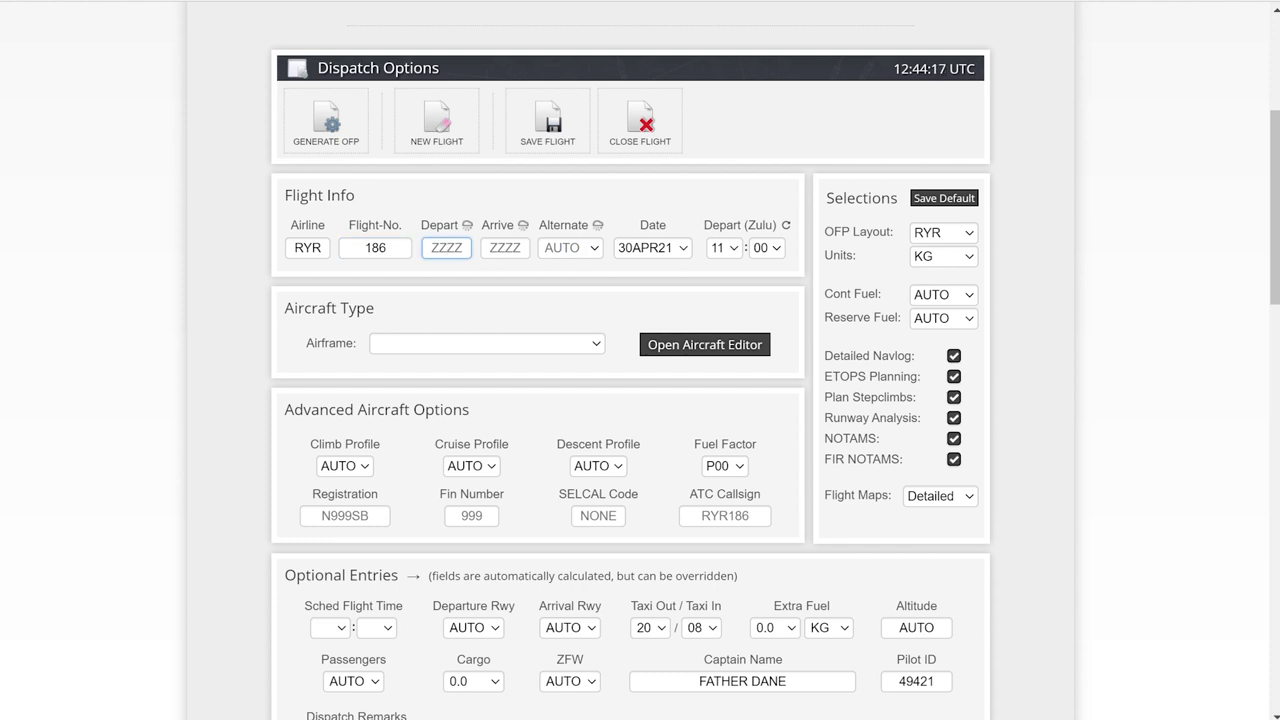
text(ENVA)
key(Tab)
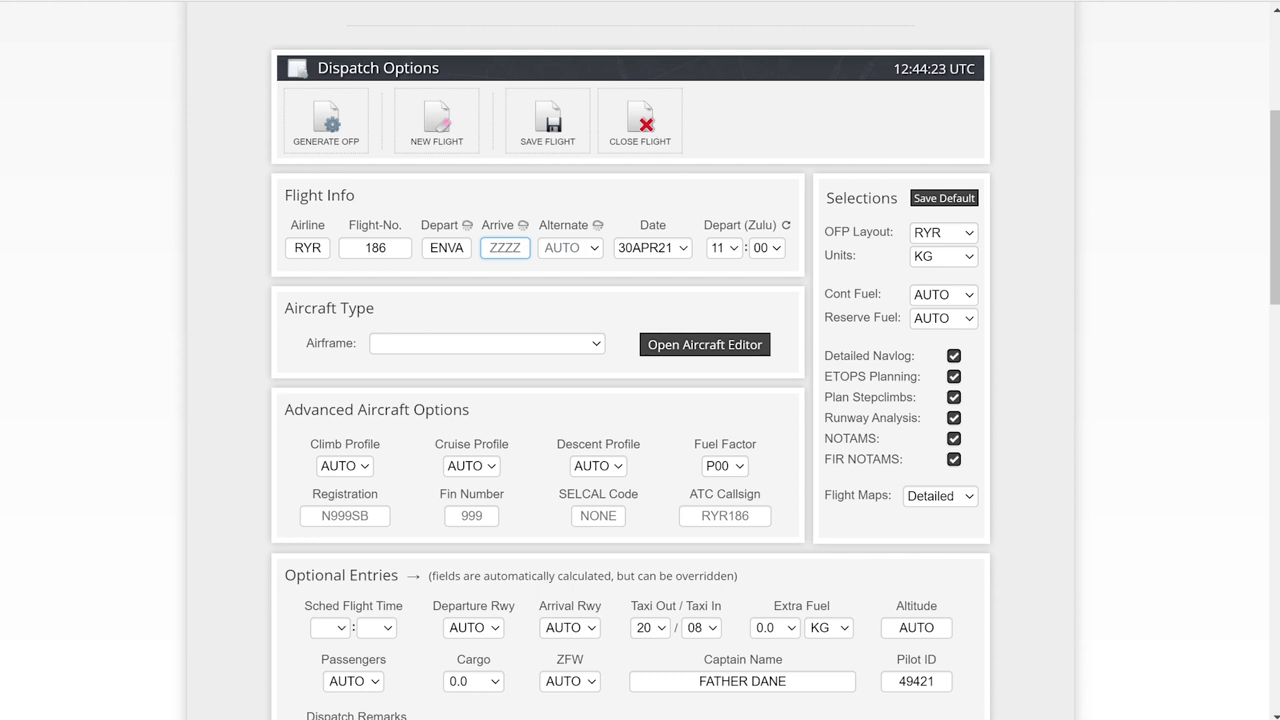
text(ENTC)
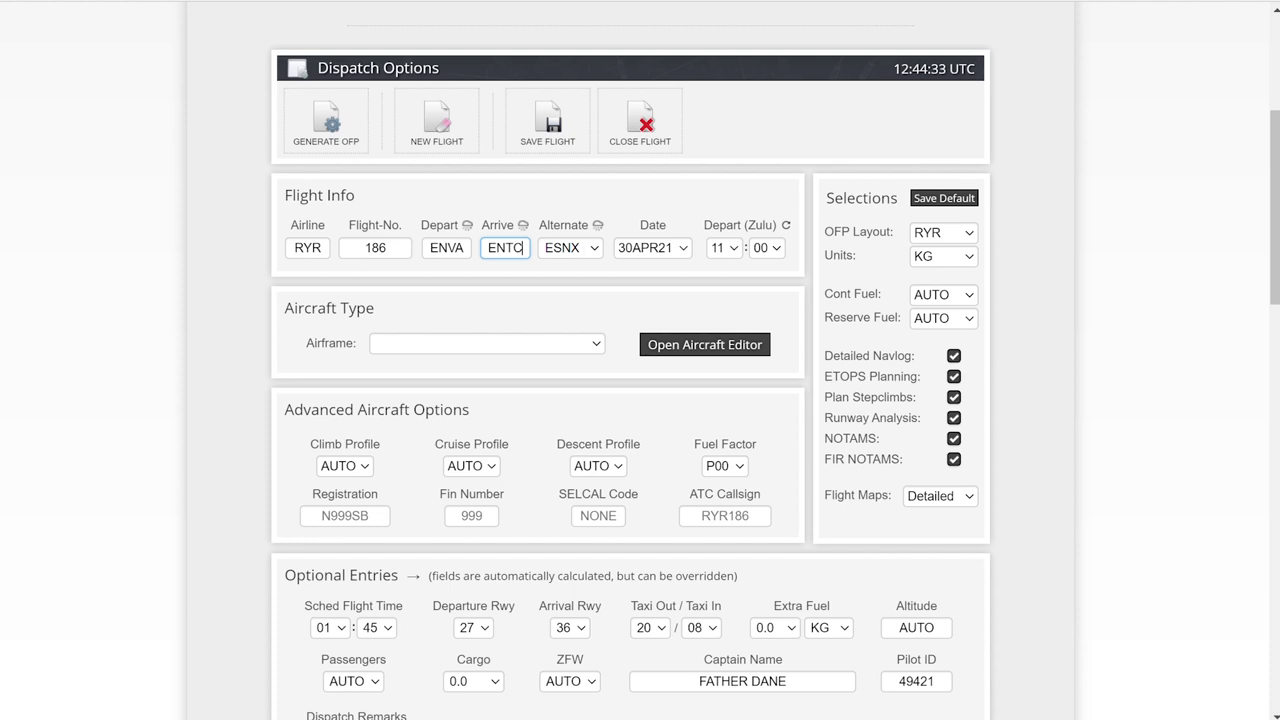
Select the EI-ENI B737-800 Ryanair airframe and set the payload to FULL passengers and 1.0 cargo
click(486, 343)
key(Down)
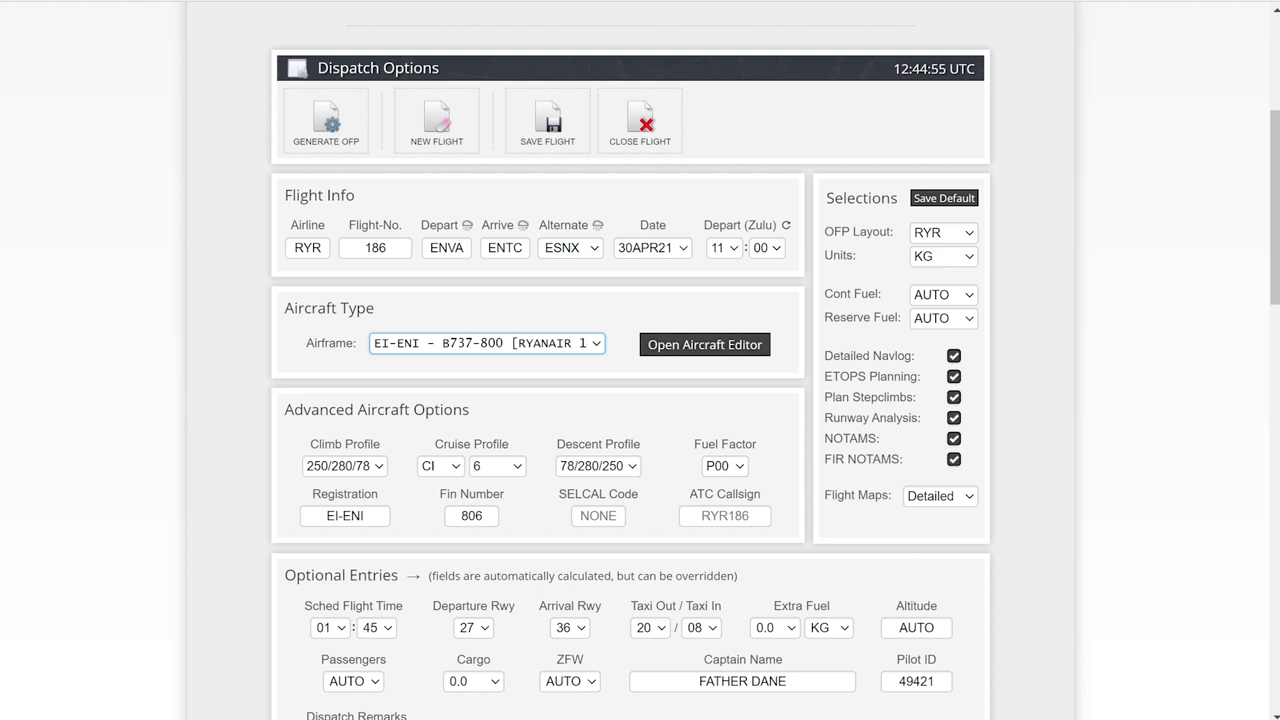
scroll(640, 360, down, 3)
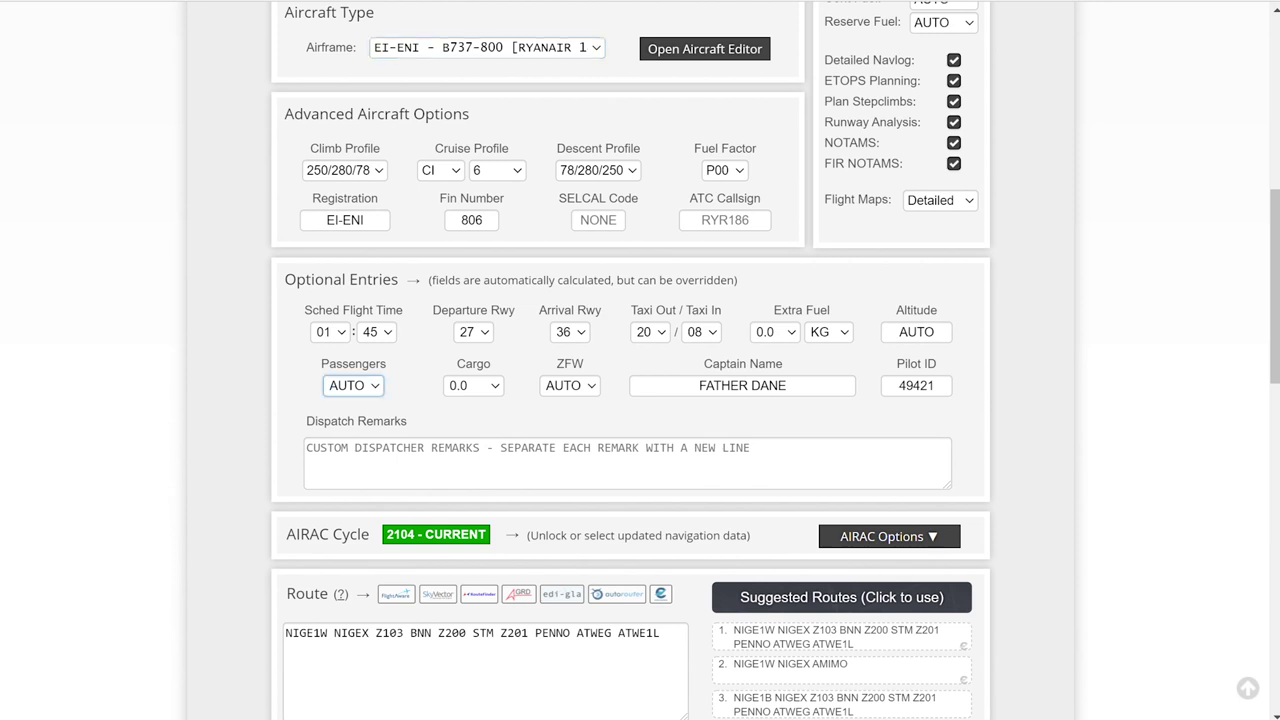
key(Down)
key(Tab)
key(Down)
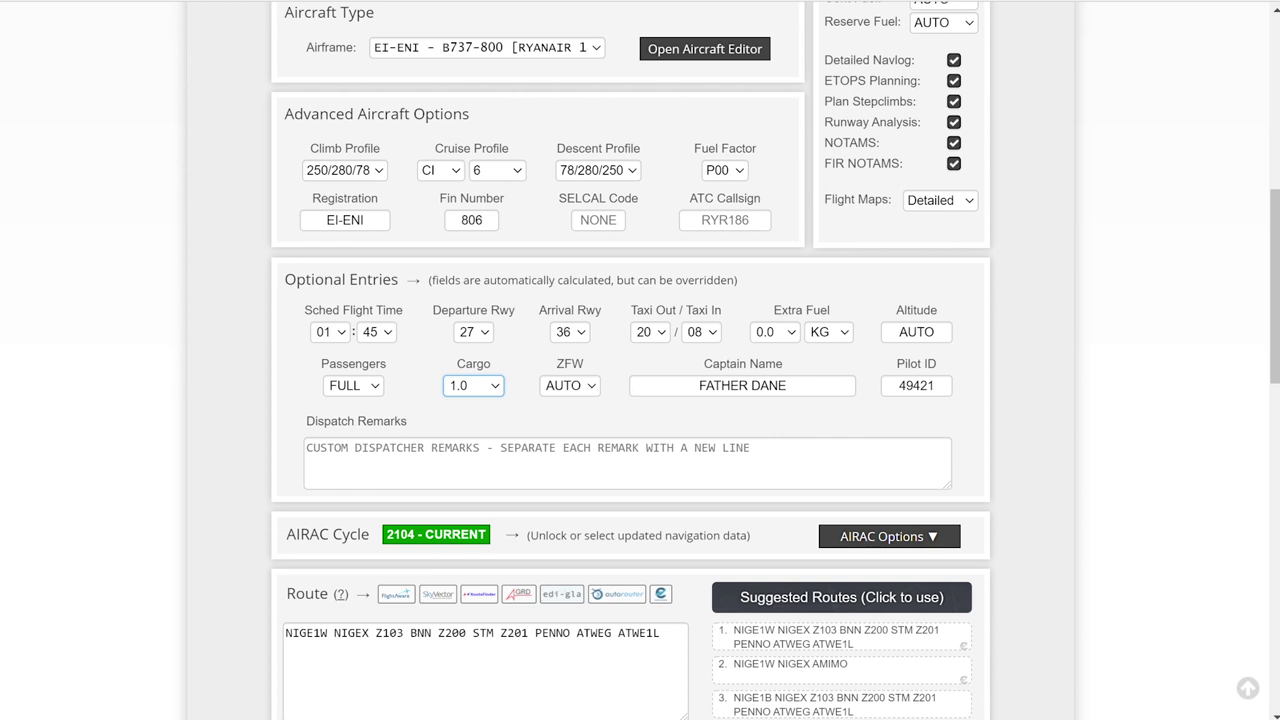
Use the first suggested Eurocontrol route, NIGE1W NIGEX Z103 BNN Z200 STM Z201 PENNO ATWEG ATWE1L
scroll(633, 360, down, 3)
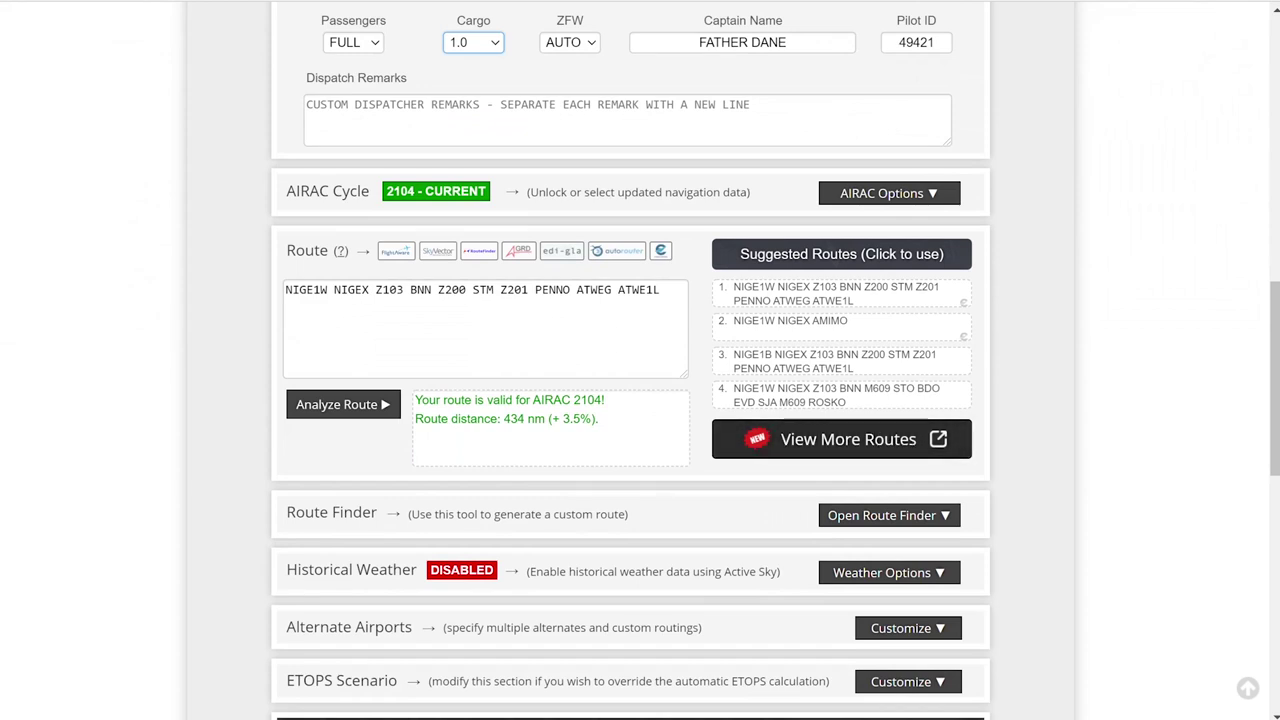
click(485, 330)
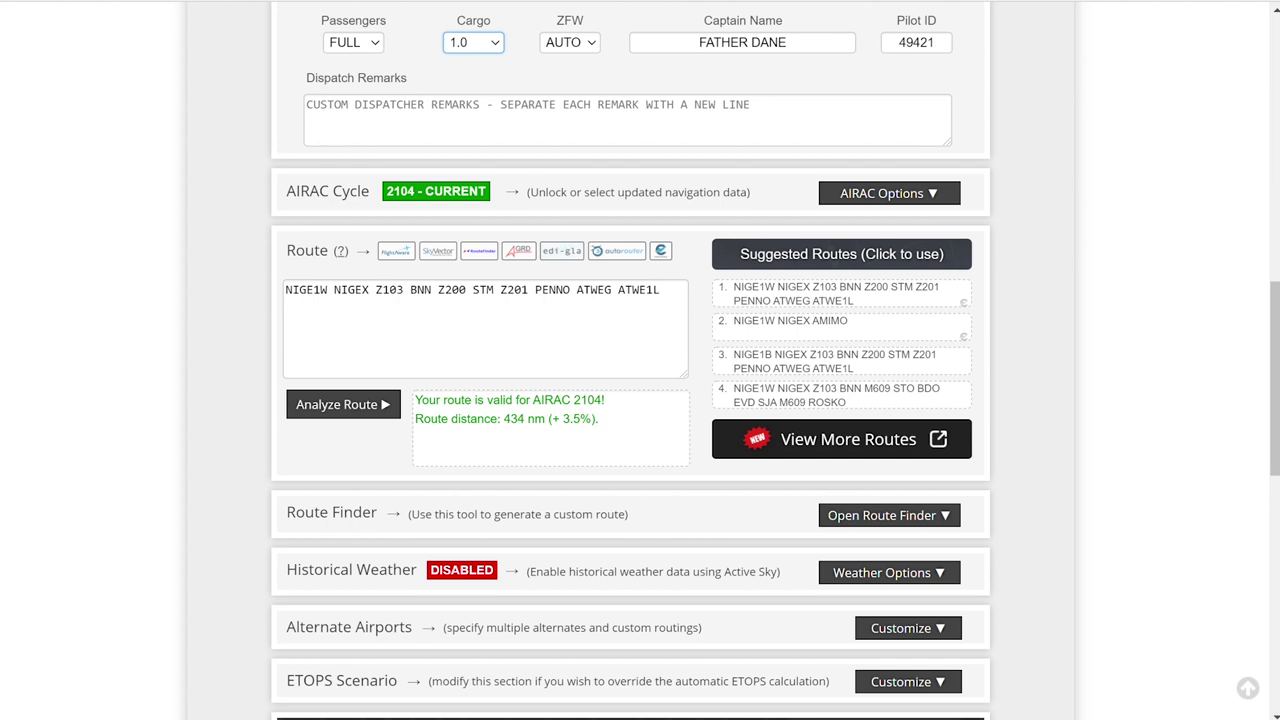
click(841, 254)
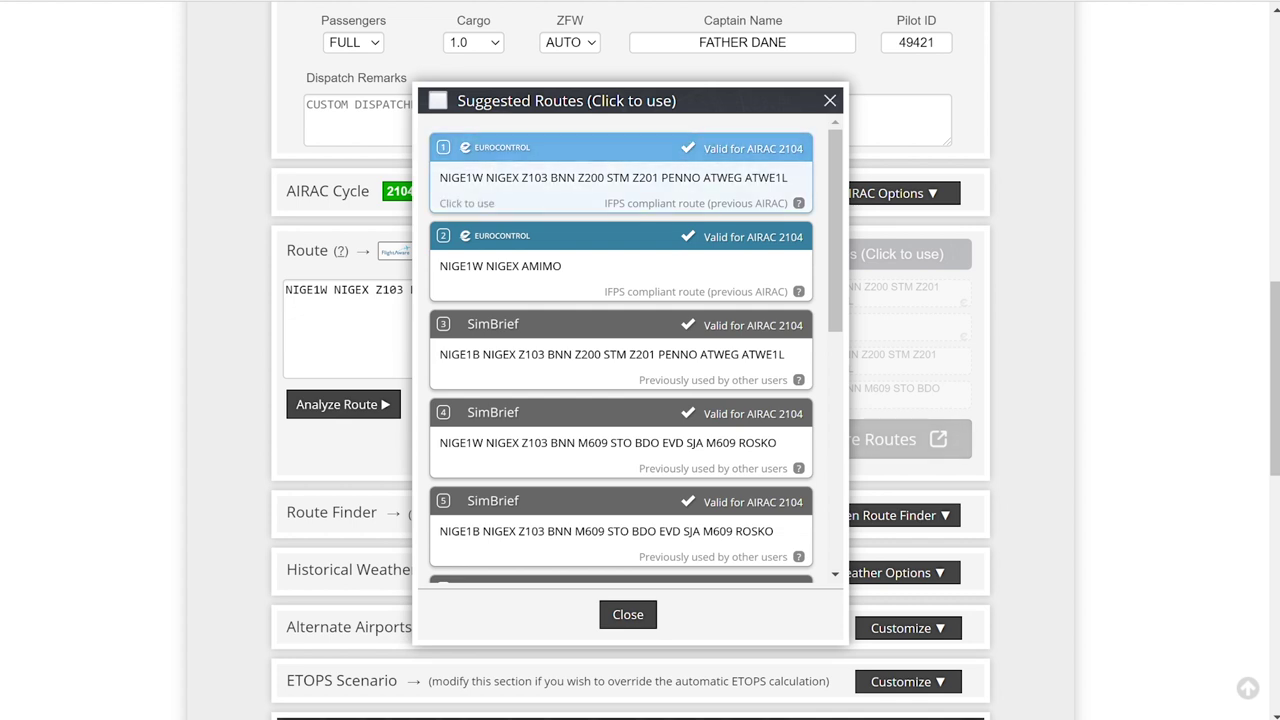
click(613, 177)
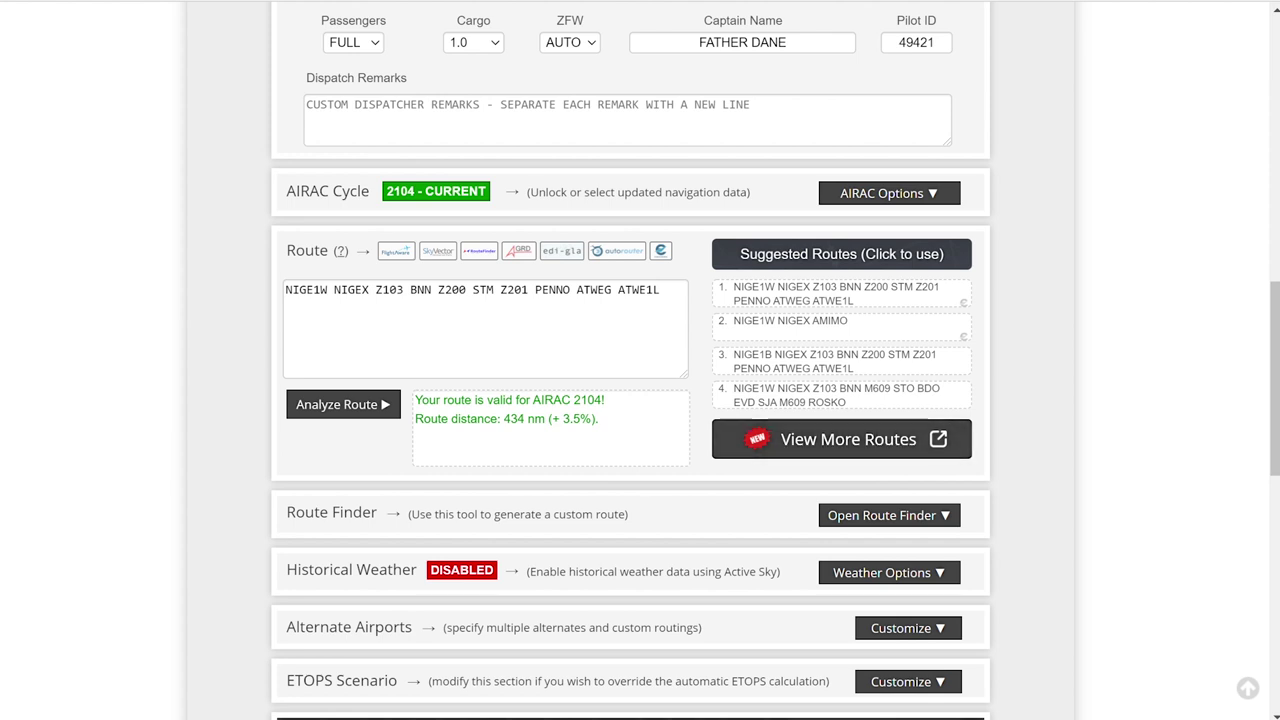
Review the planned route from ENVA to ENTC and the alternate routing on the map
scroll(640, 360, down, 1)
scroll(640, 360, up, 2)
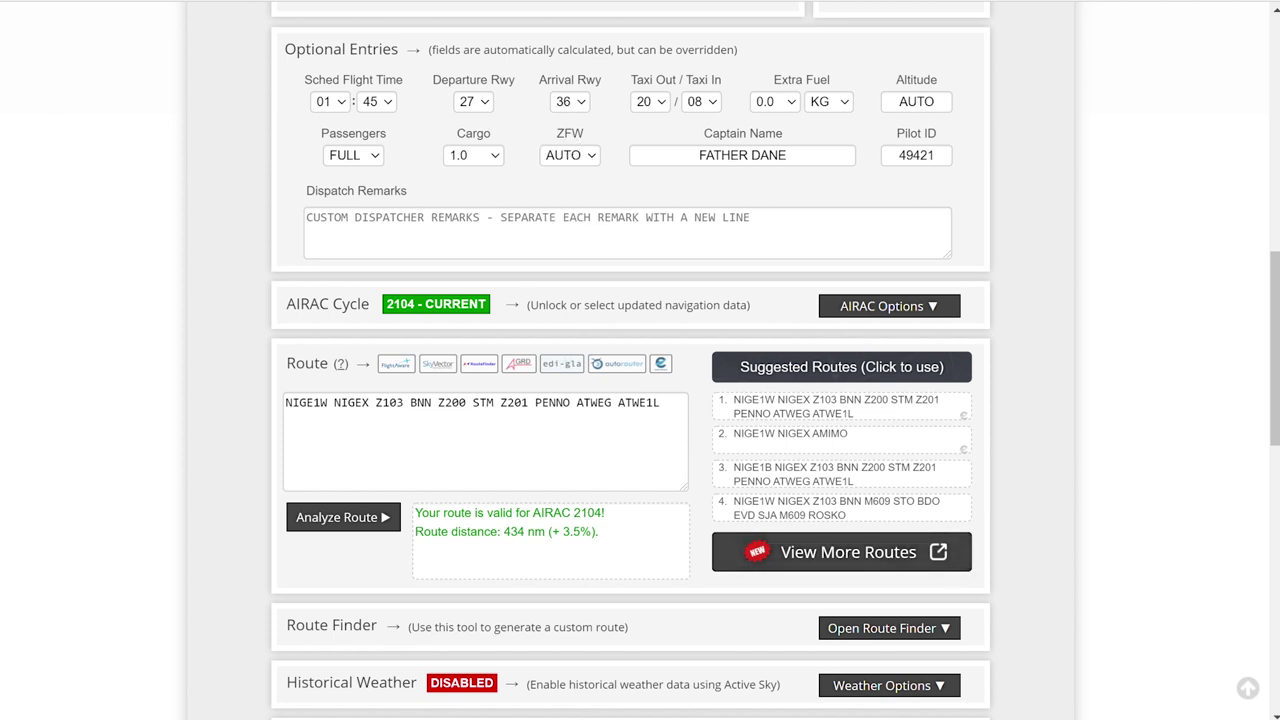
scroll(633, 360, down, 4)
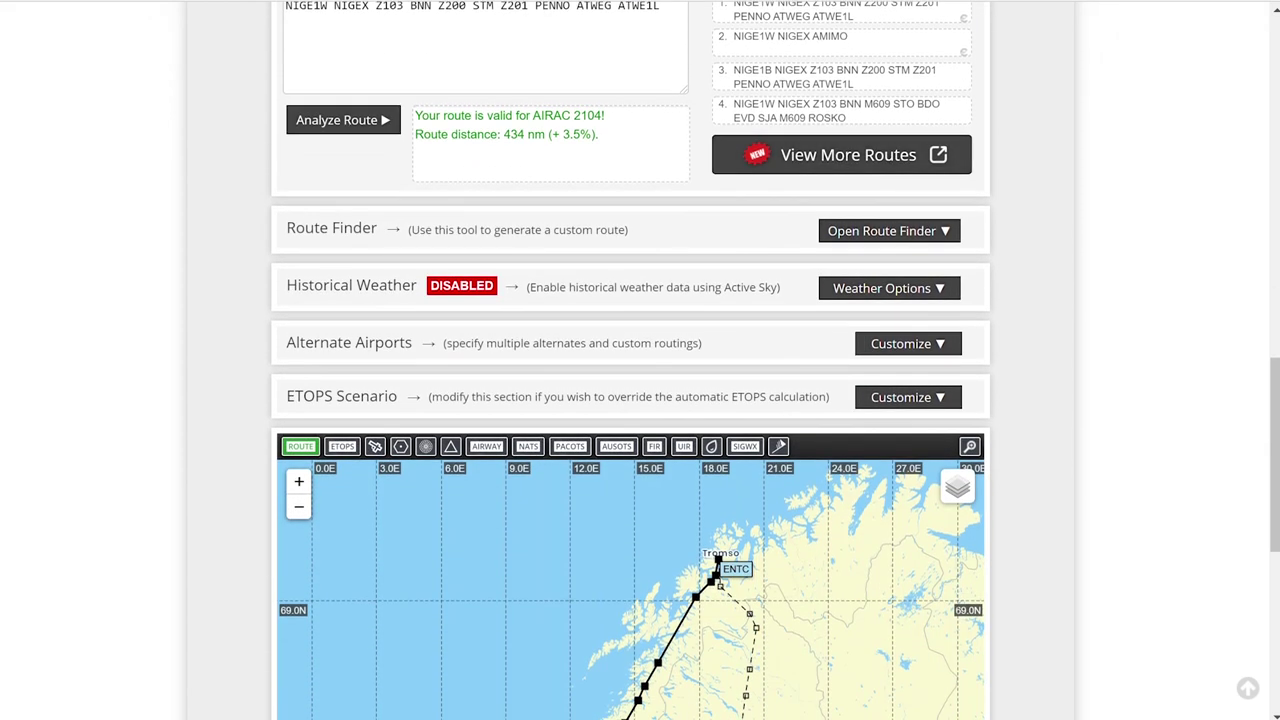
scroll(633, 360, down, 3)
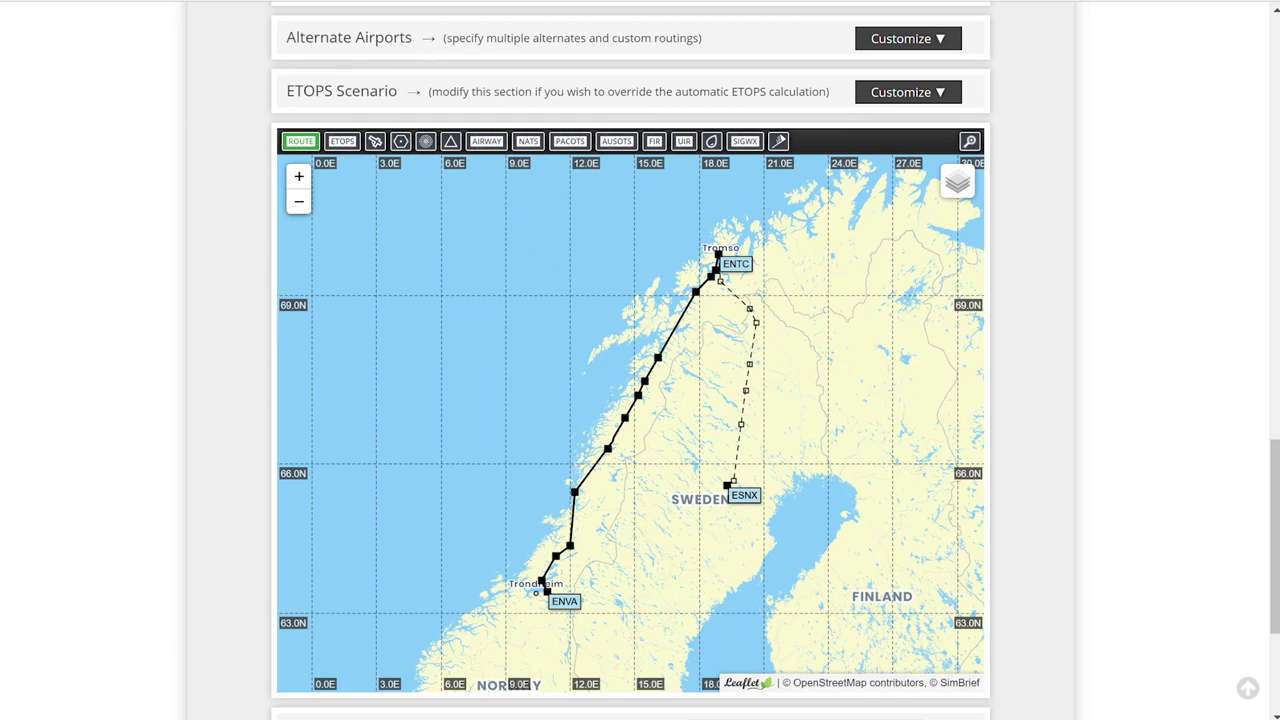
scroll(633, 360, down, 1)
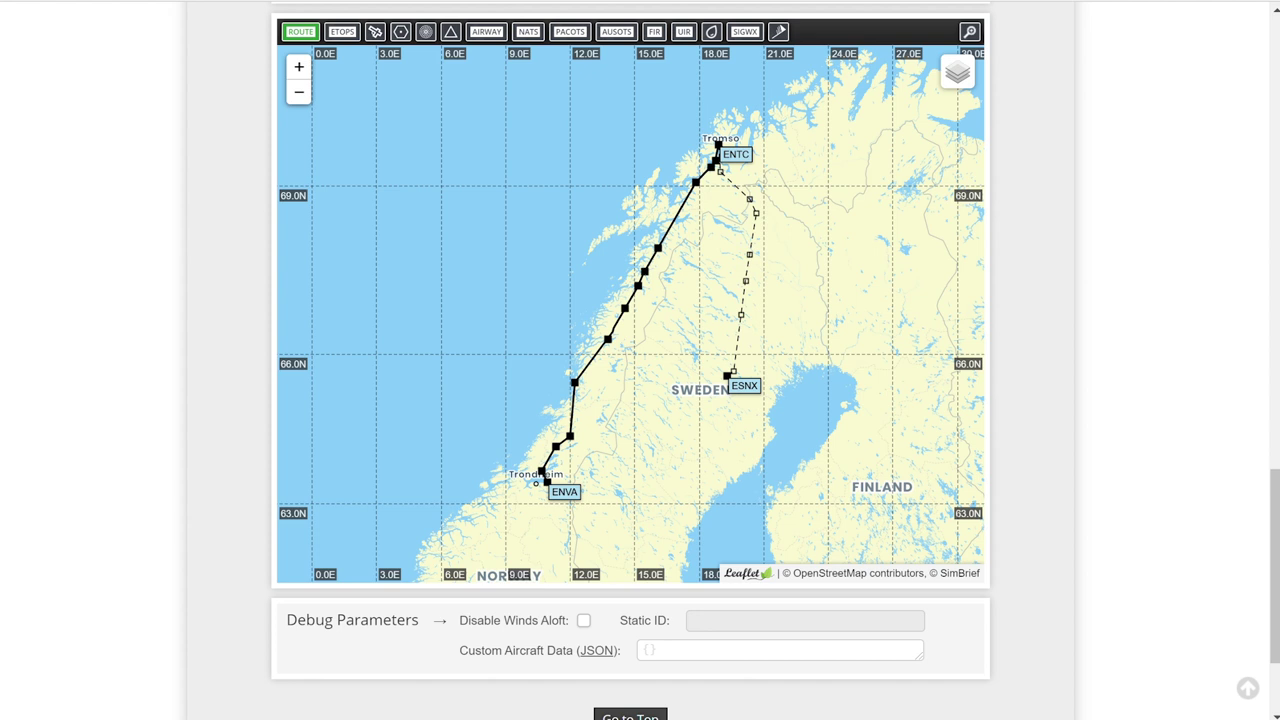
Save the flight and generate its operational flight plan, accepting that previously generated plans are overwritten
scroll(640, 360, up, 8)
scroll(640, 360, up, 6)
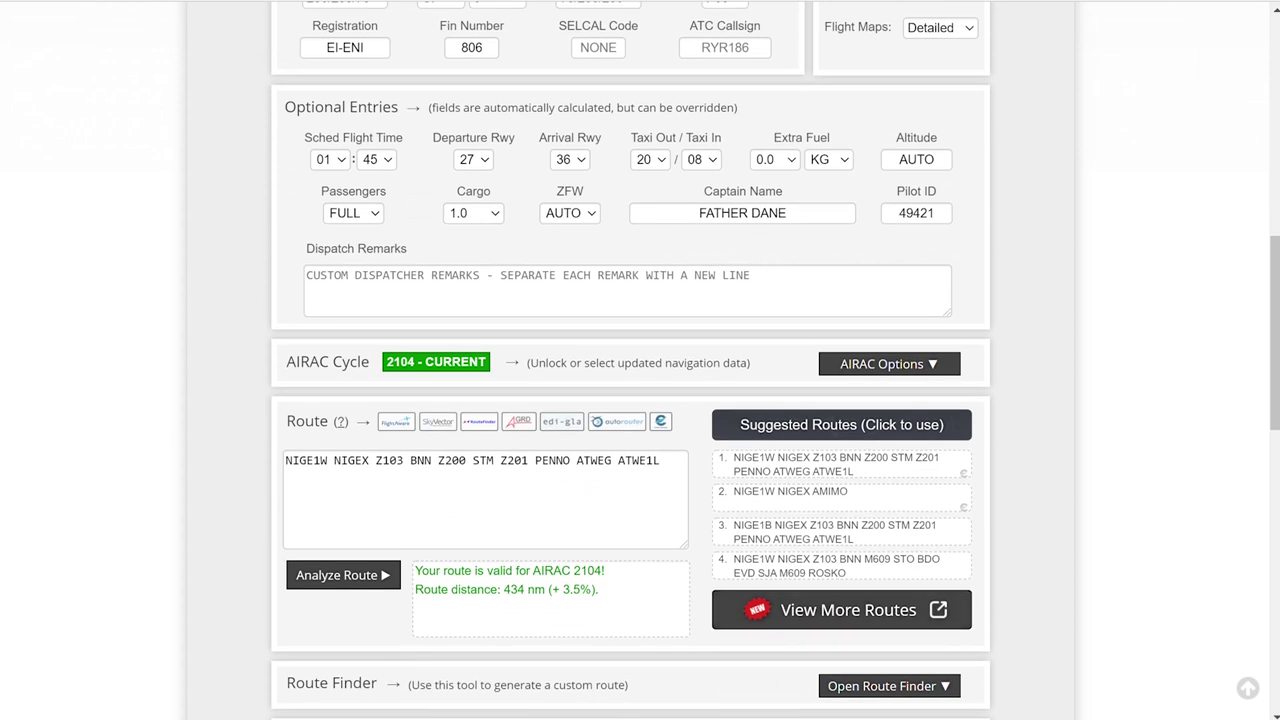
scroll(640, 360, up, 2)
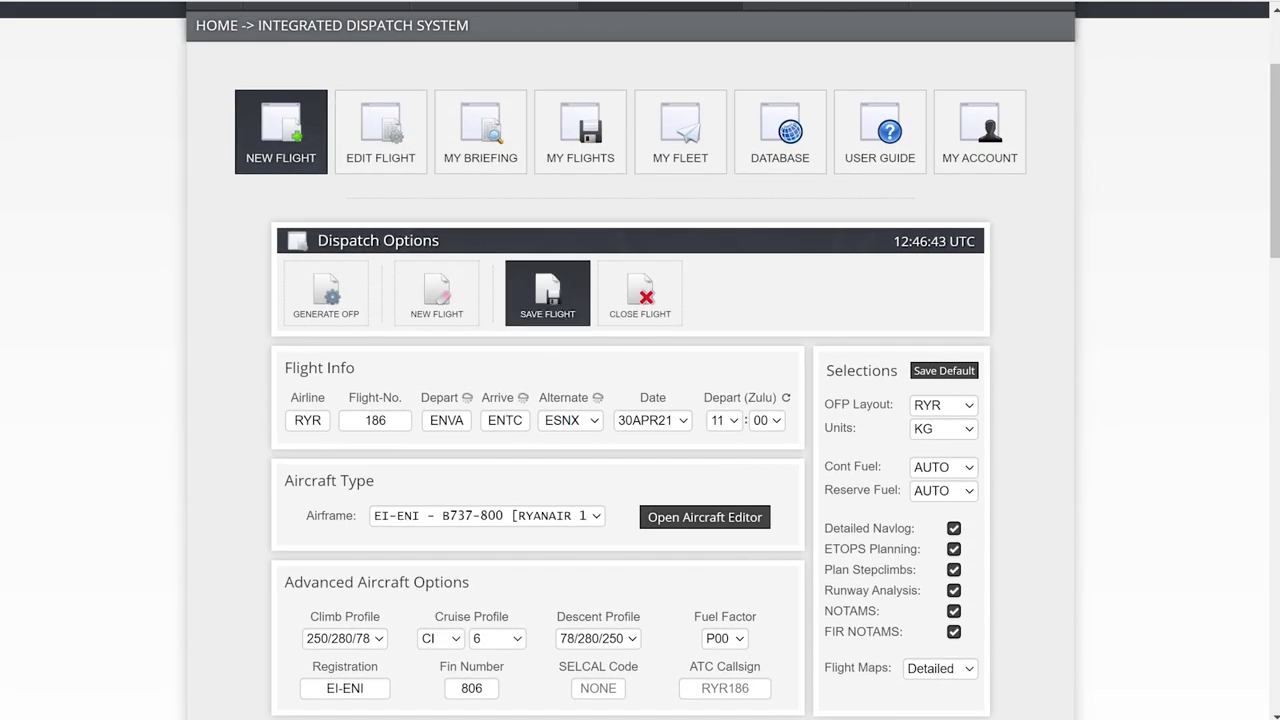
click(547, 292)
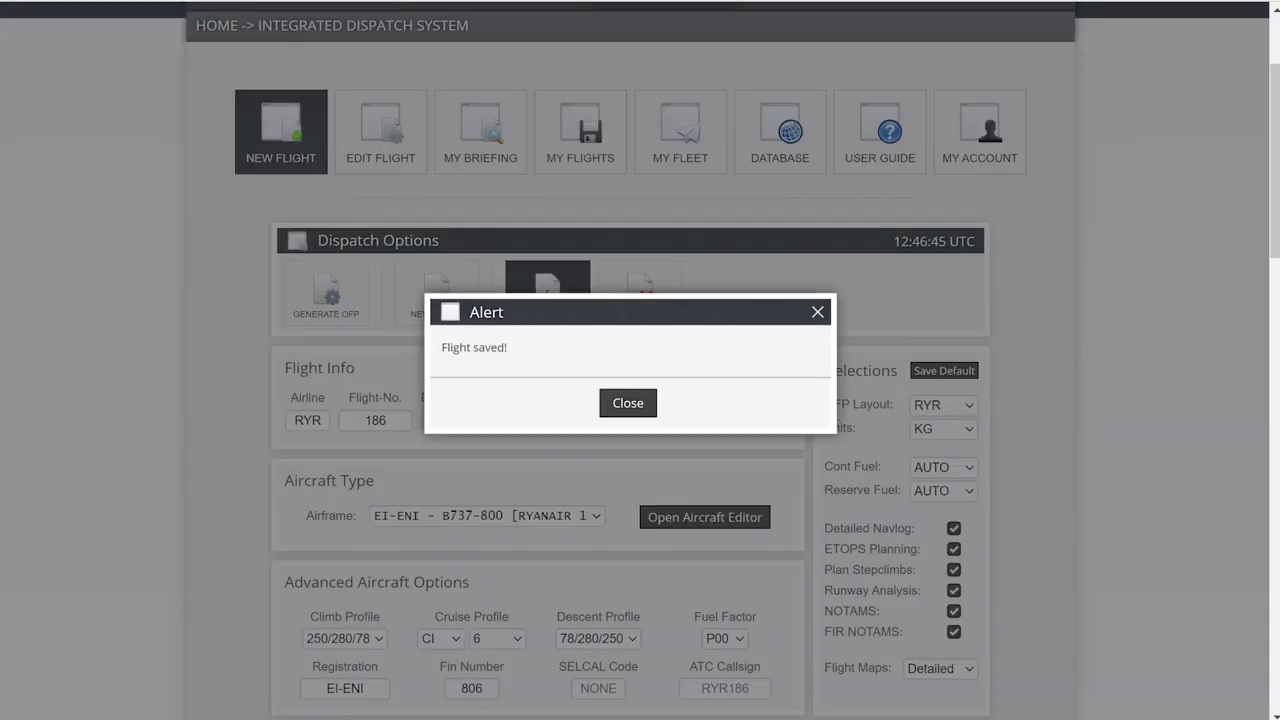
click(628, 402)
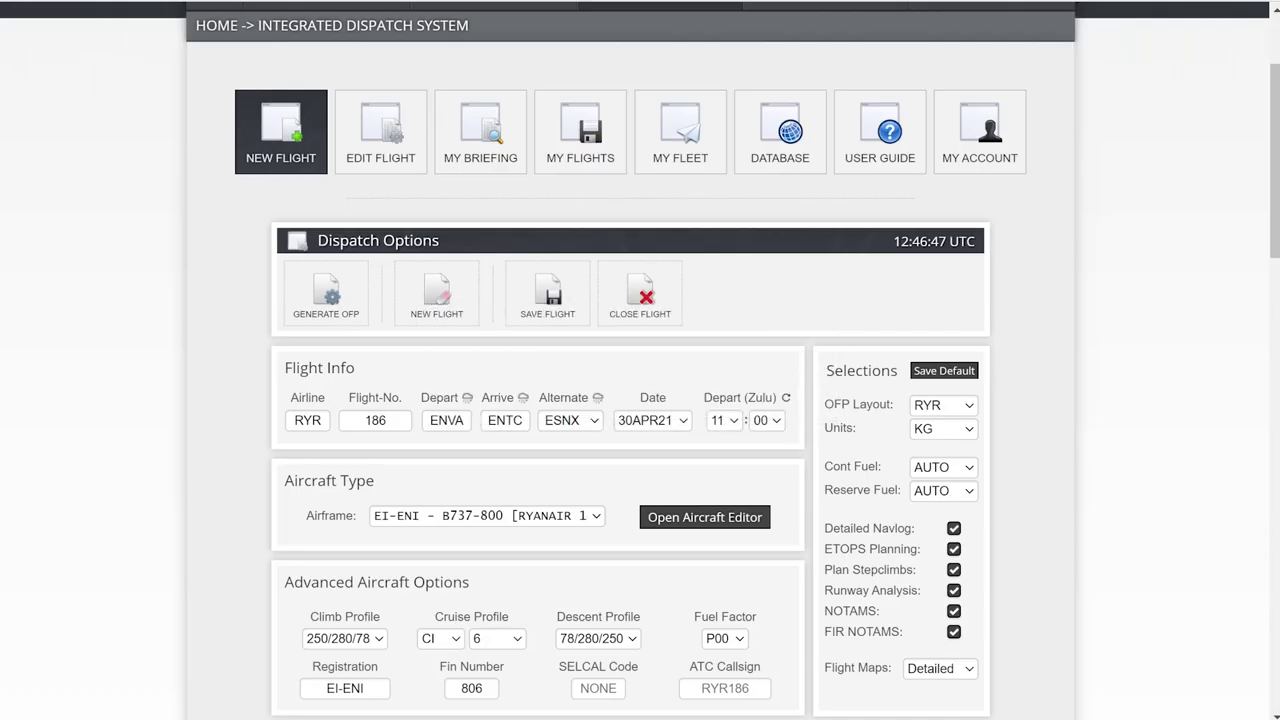
click(326, 292)
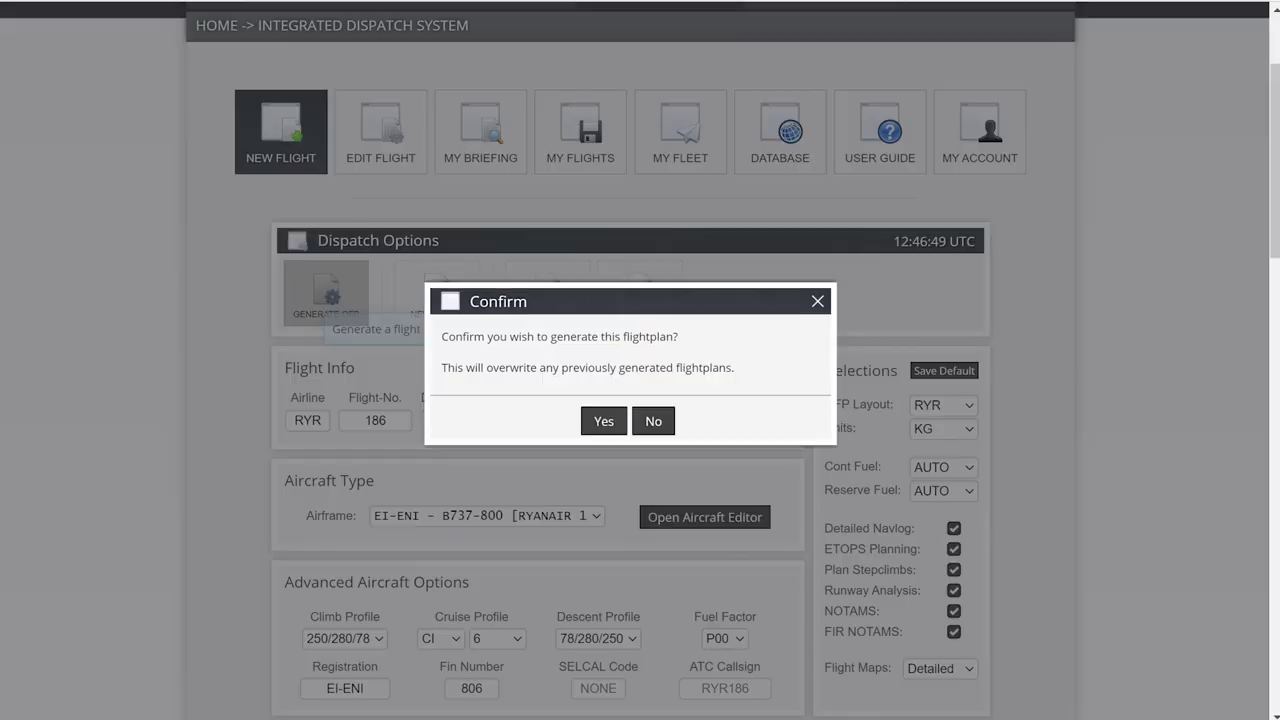
click(604, 417)
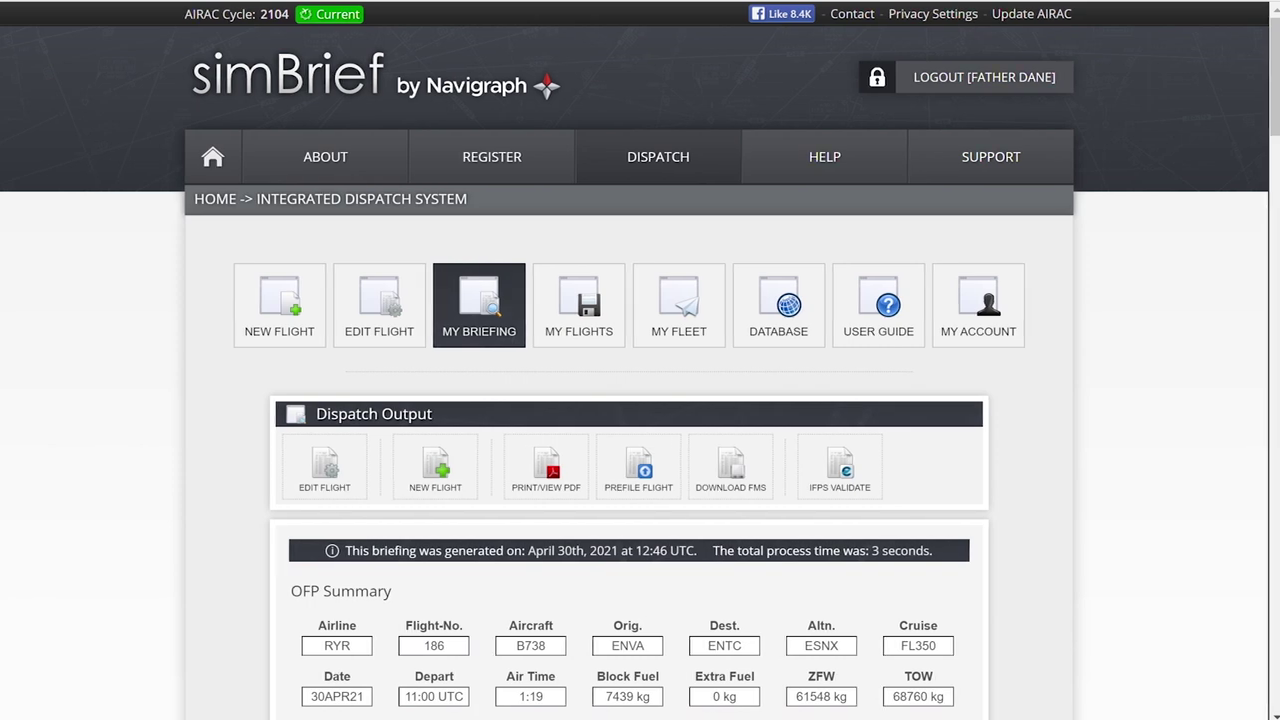
Examine the generated briefing's OFP summary and its route map
scroll(640, 400, down, 3)
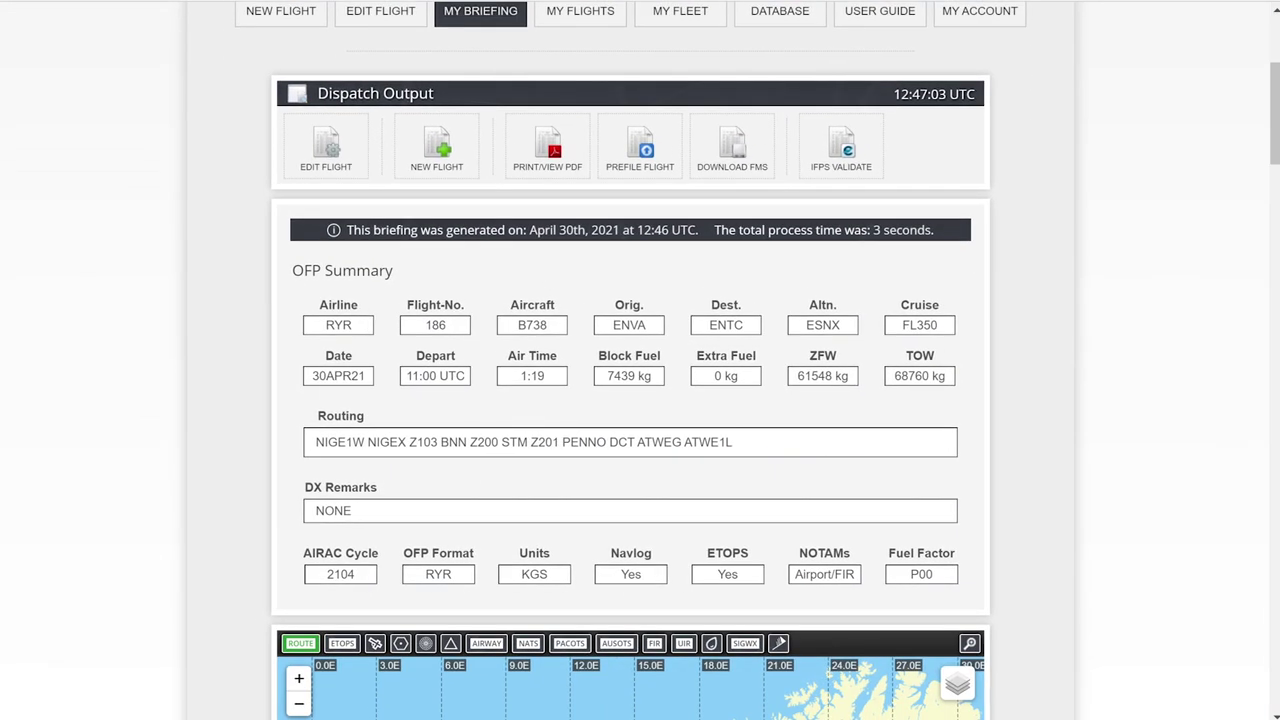
scroll(640, 400, down, 1)
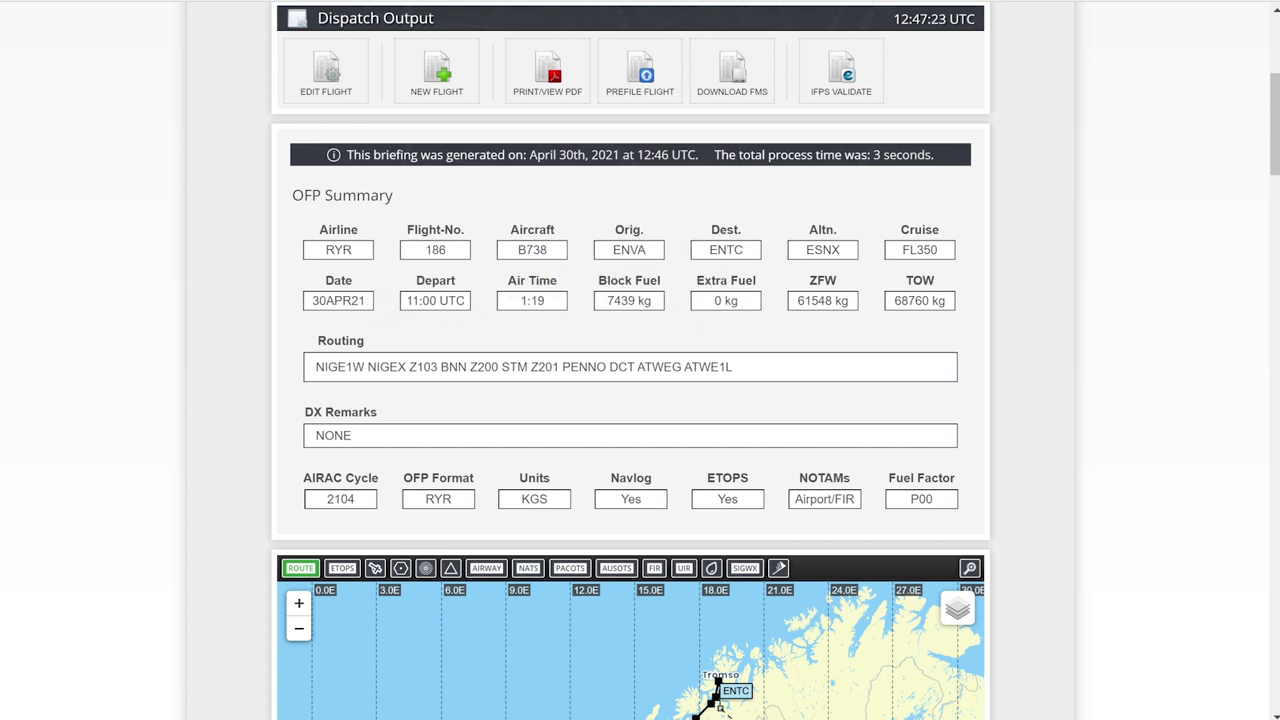
scroll(640, 400, down, 4)
scroll(640, 400, down, 2)
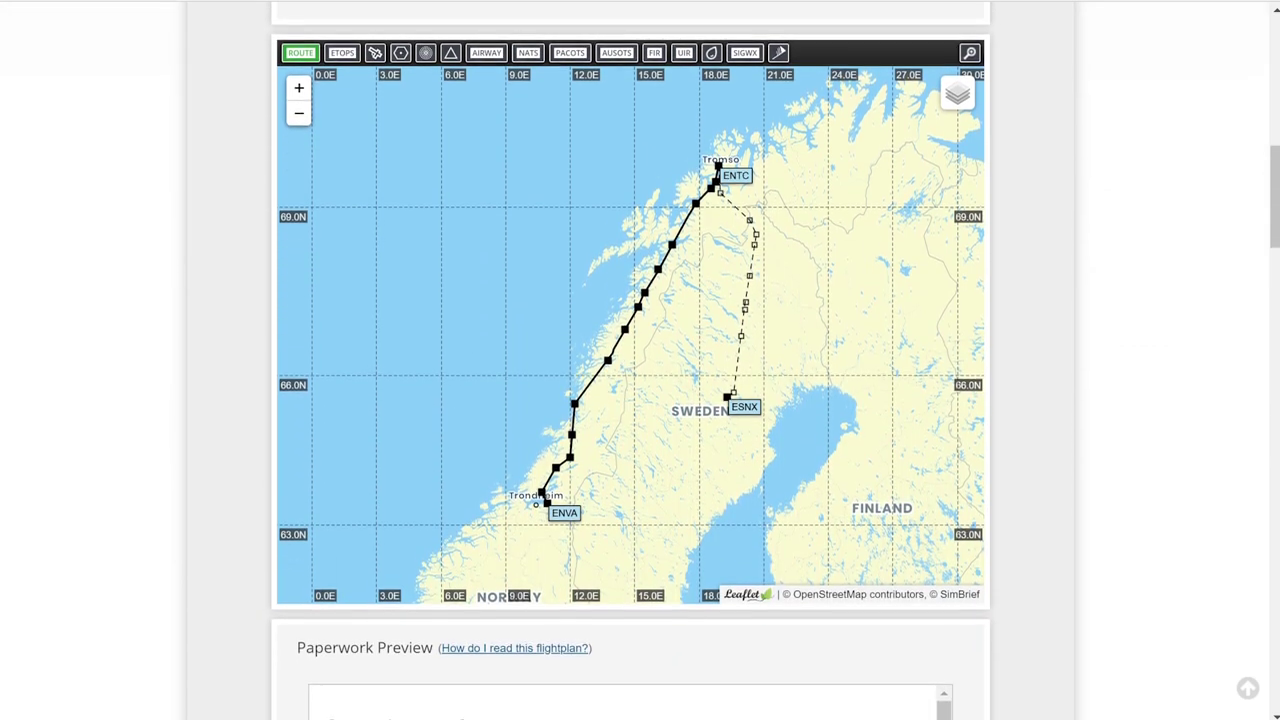
scroll(640, 400, up, 1)
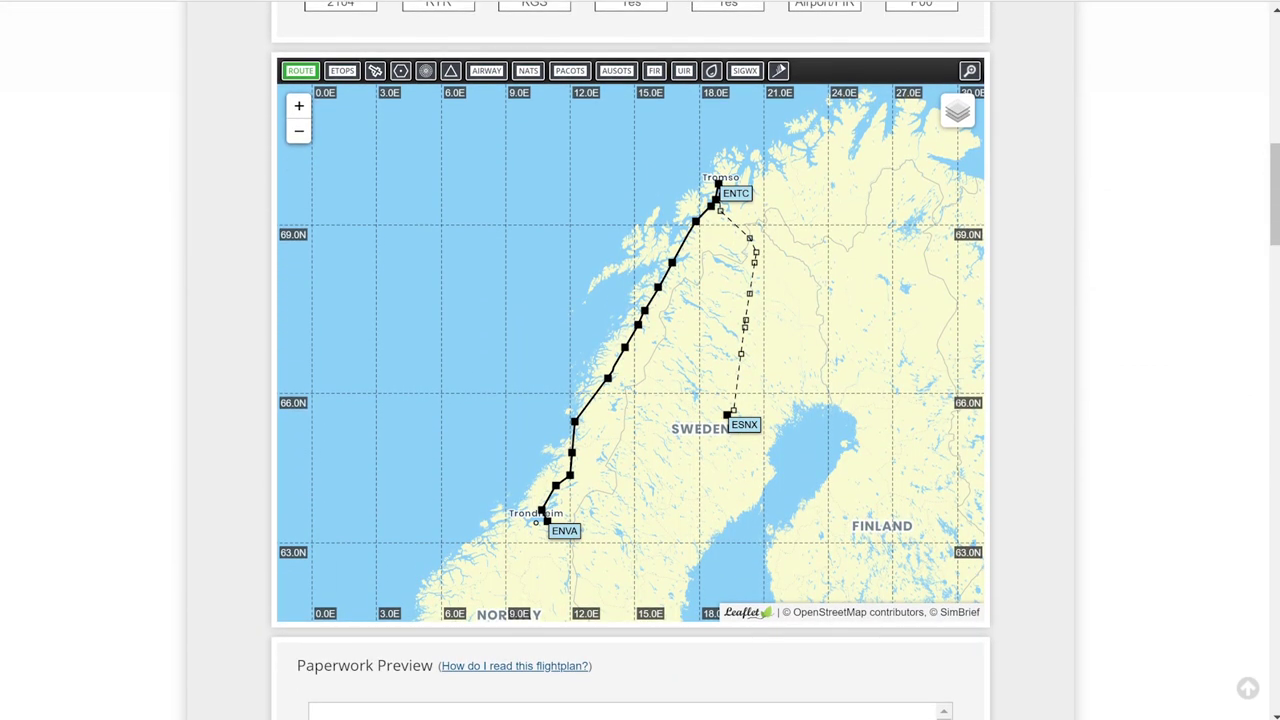